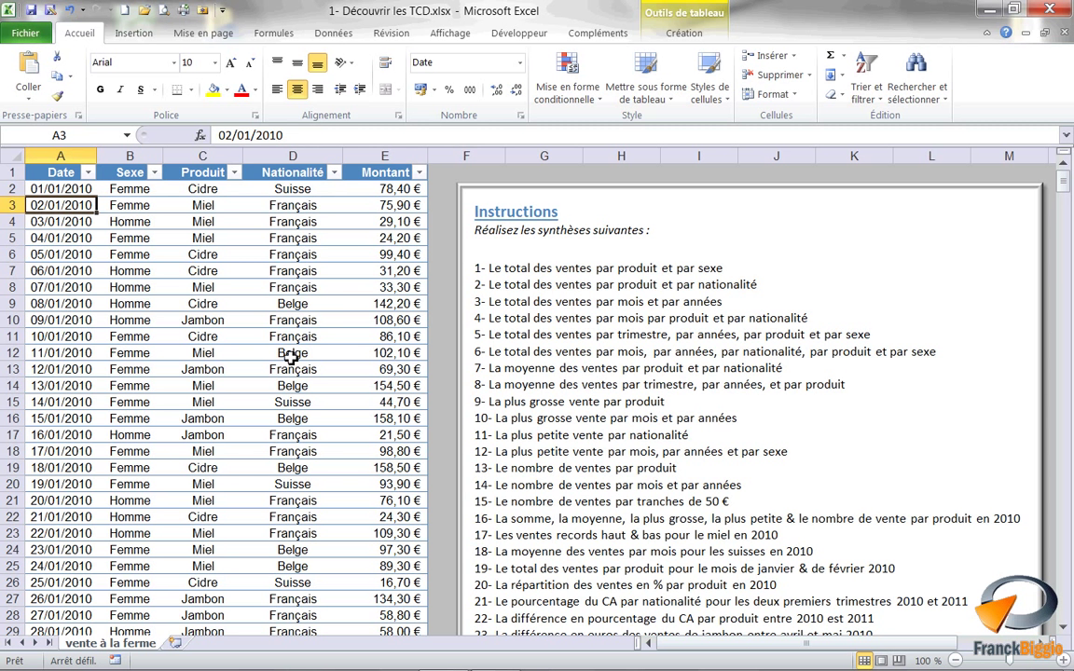
# - Select the entire farm sales table with Ctrl+A and pick the purple medium table style
pyautogui.click(246, 317)
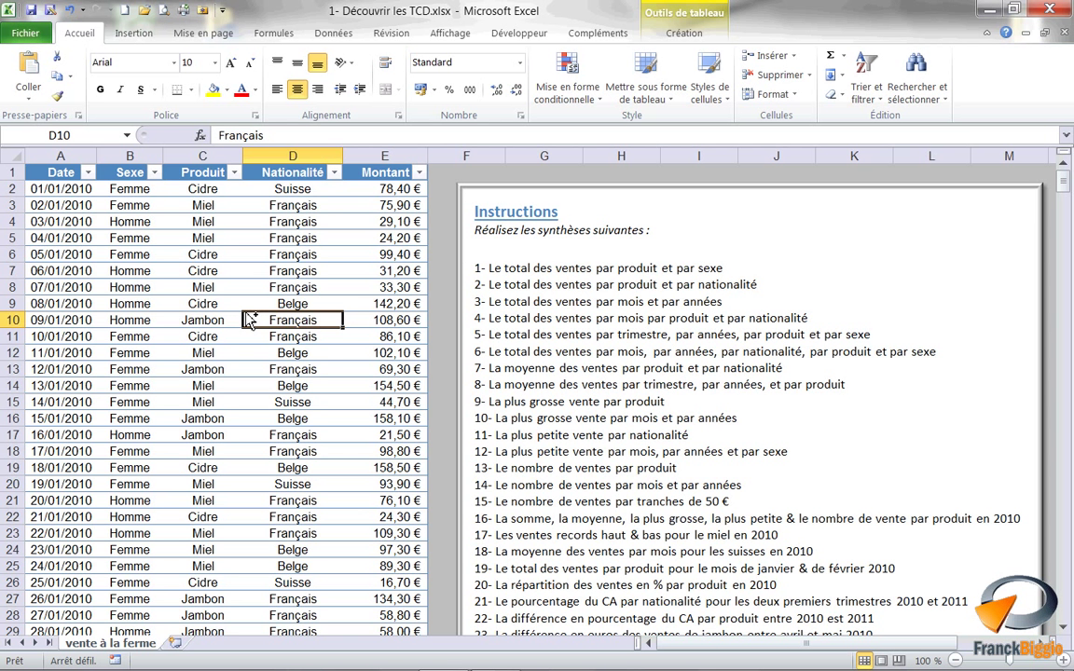
pyautogui.hotkey('ctrl', 'a')
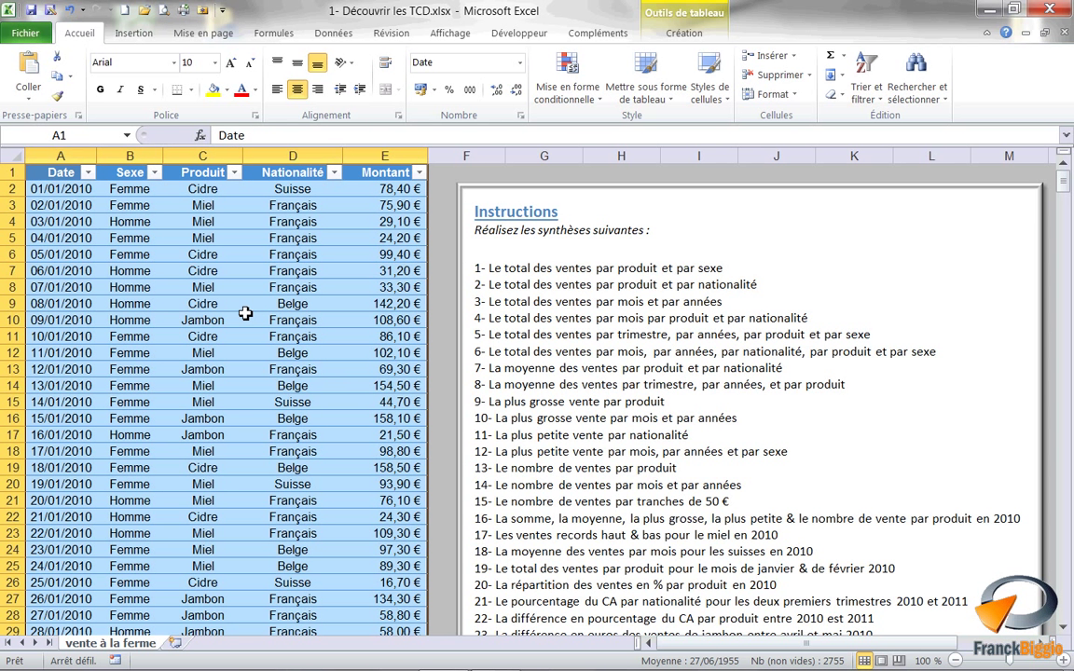
pyautogui.click(652, 103)
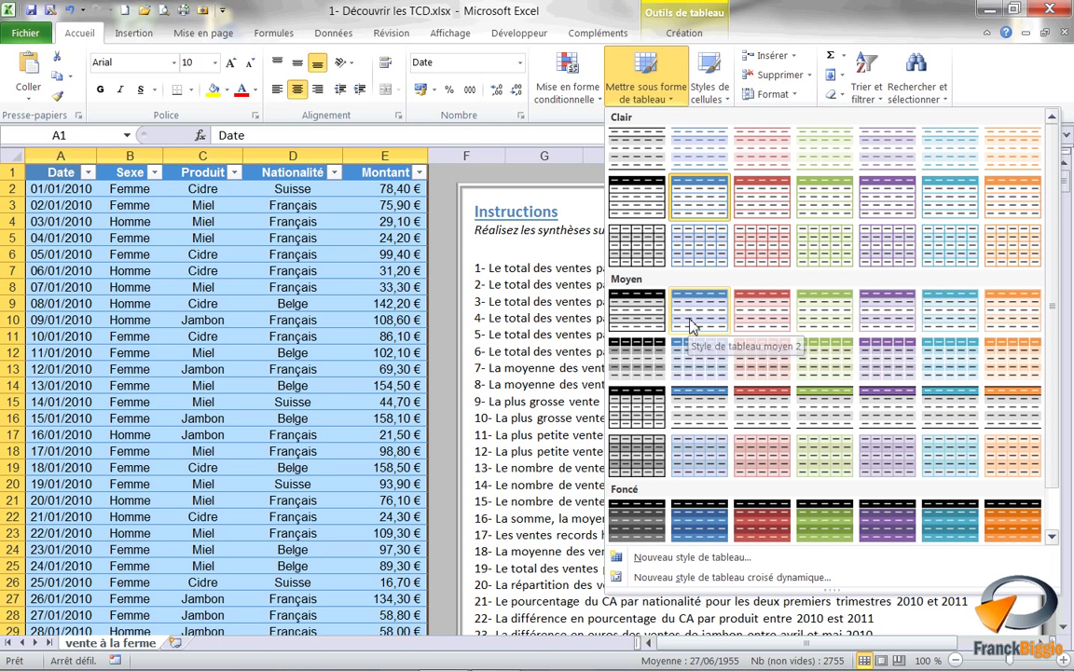
pyautogui.click(881, 331)
# - Apply Style de tableau moyen 5 to the sales data and deselect to view the purple banded table
pyautogui.click(353, 324)
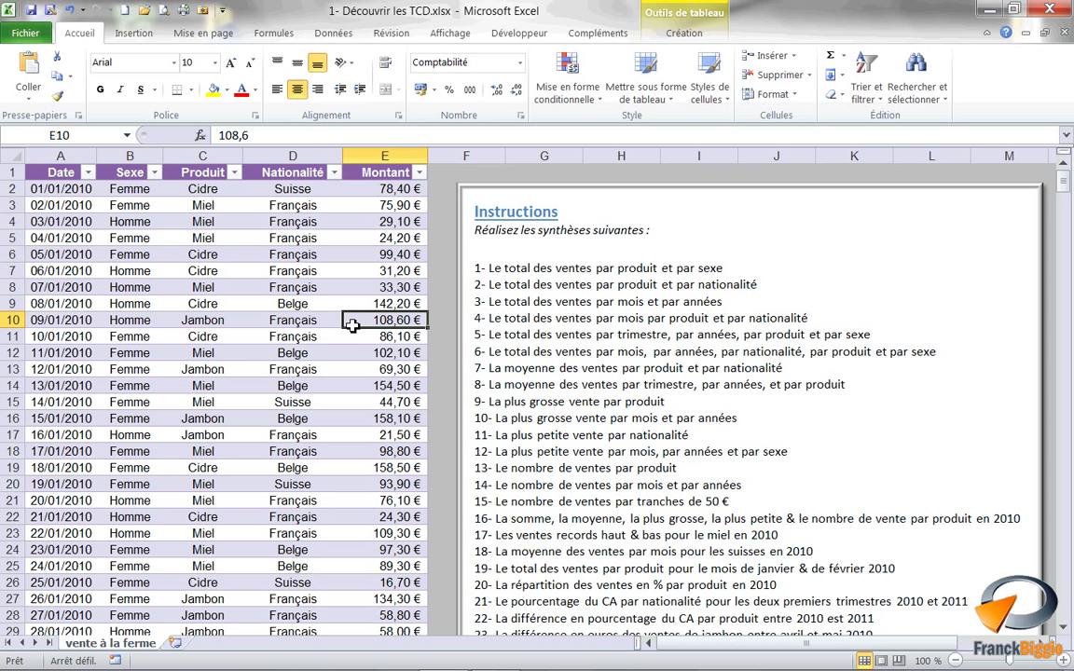
pyautogui.click(180, 274)
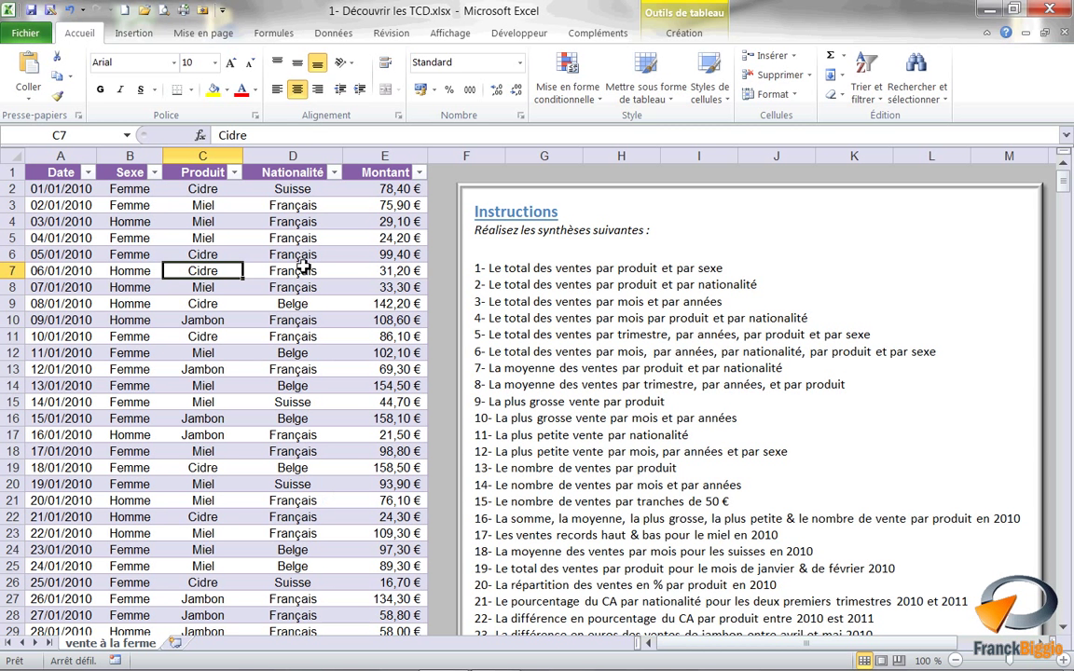